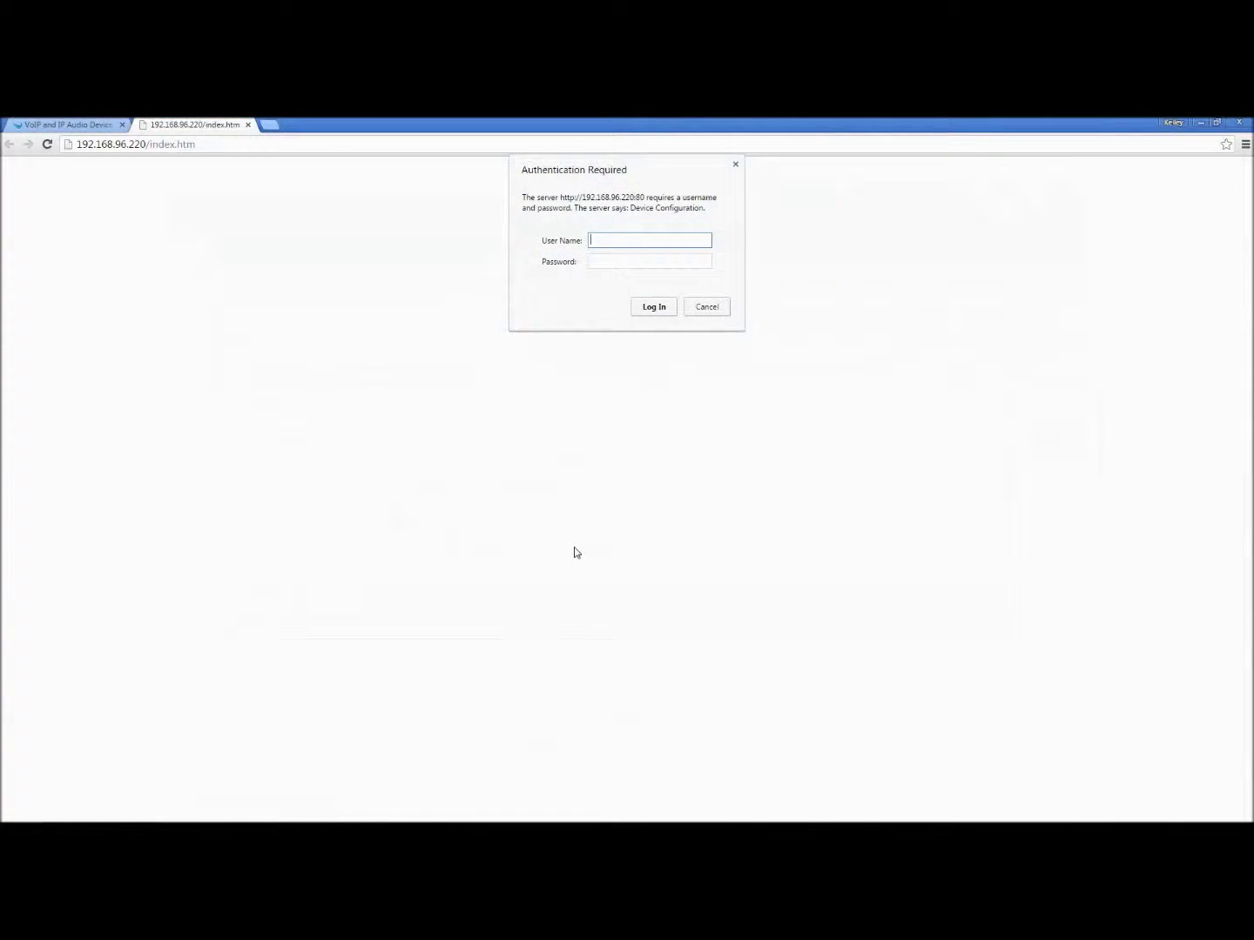
Log in with the administrator credentials and open the Network settings page, still on DHCP.
text(admin)
key(Tab)
text(adm)
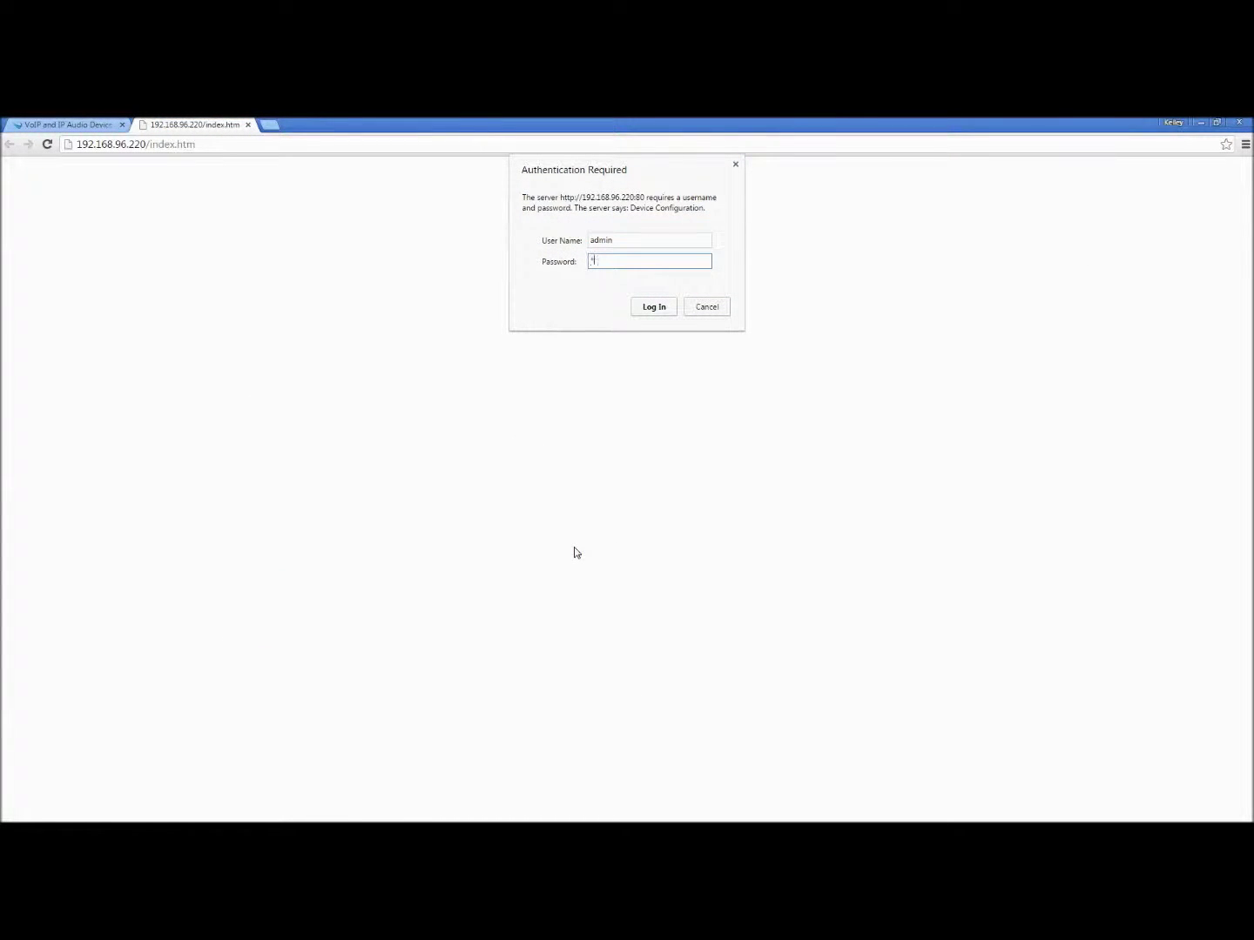
text(in)
click(654, 308)
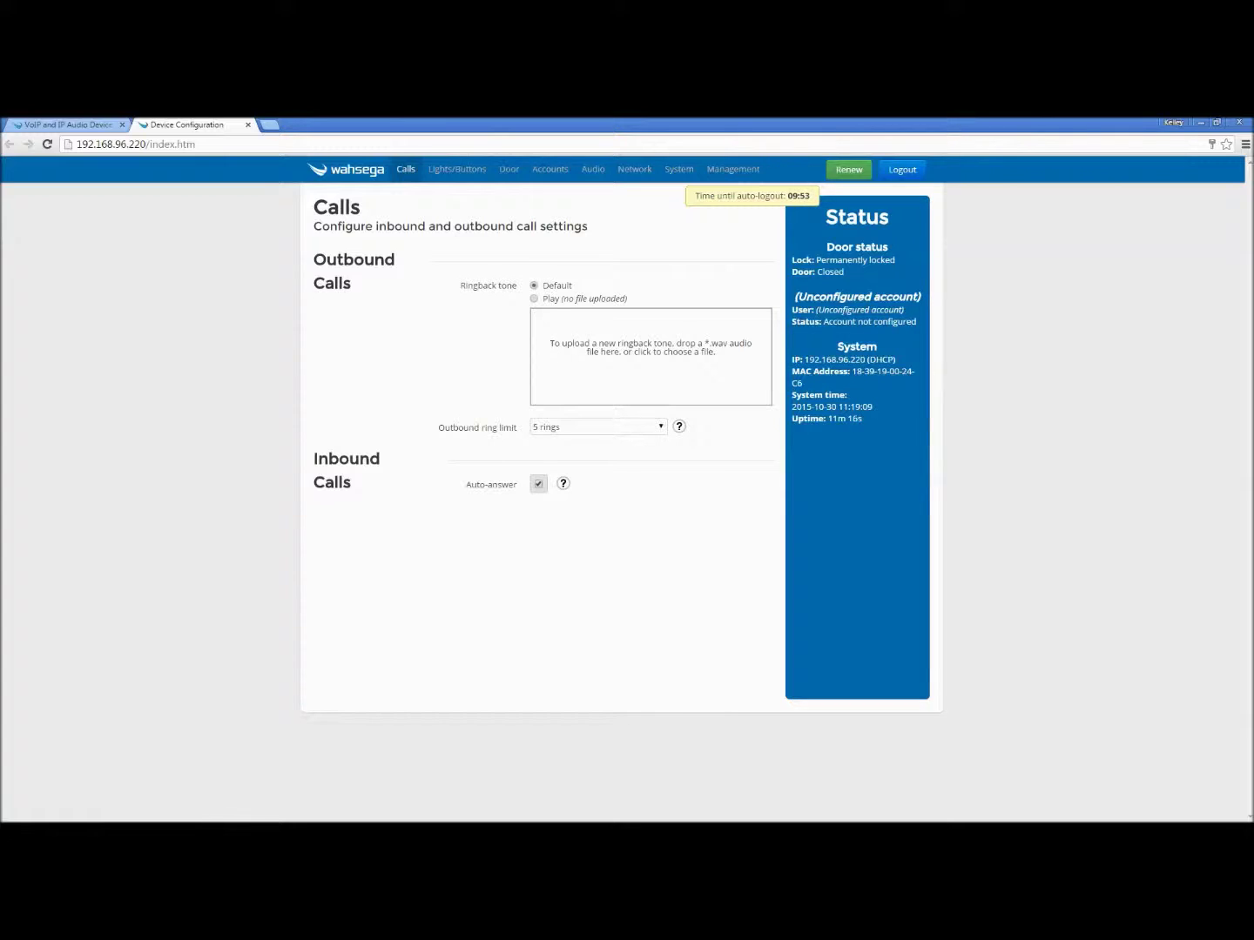
click(633, 171)
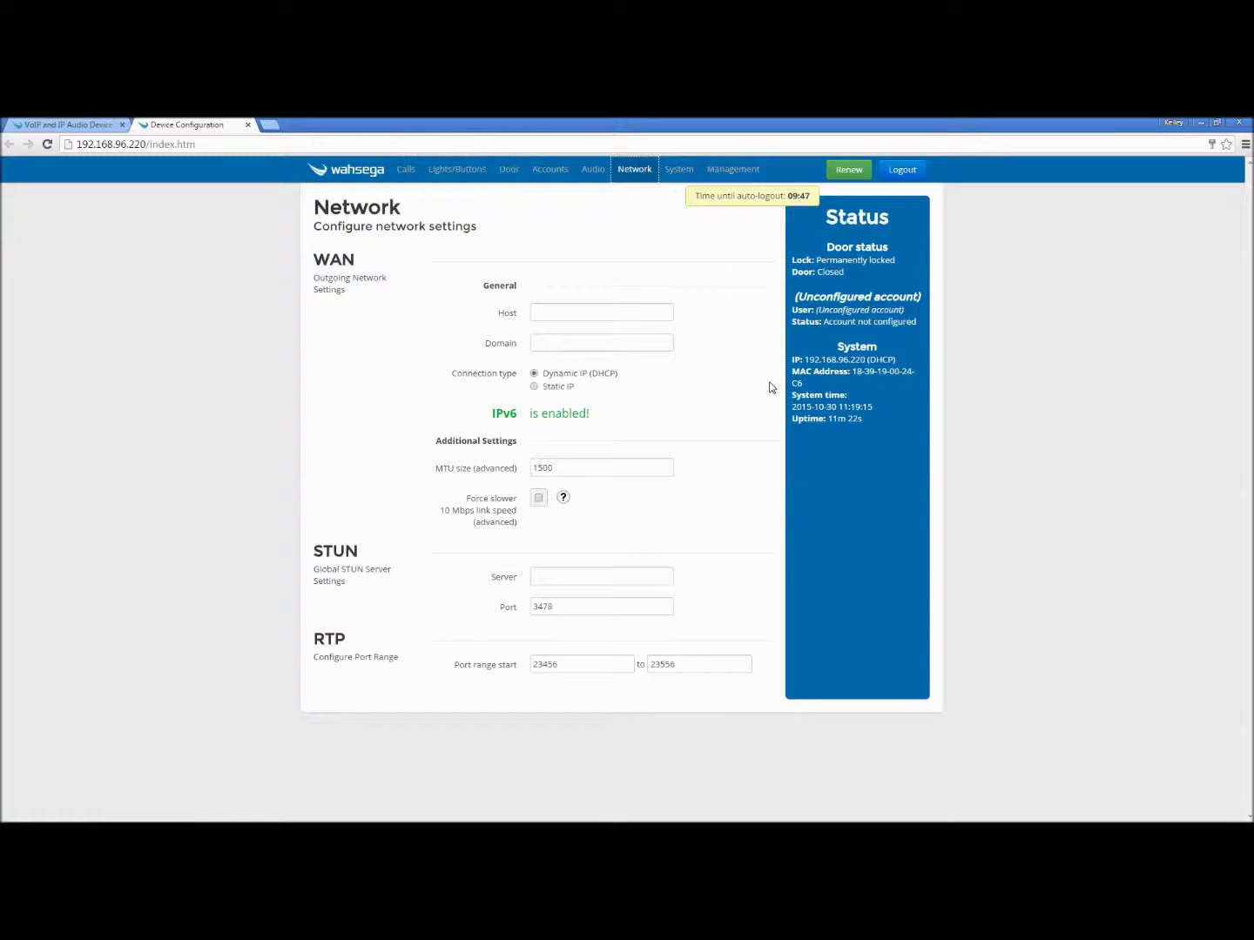
Set Static IP 192.168.100.68, mask 255.255.248.0, router 192.168.96.1, DNS 192.168.99.1.
click(791, 358)
click(534, 386)
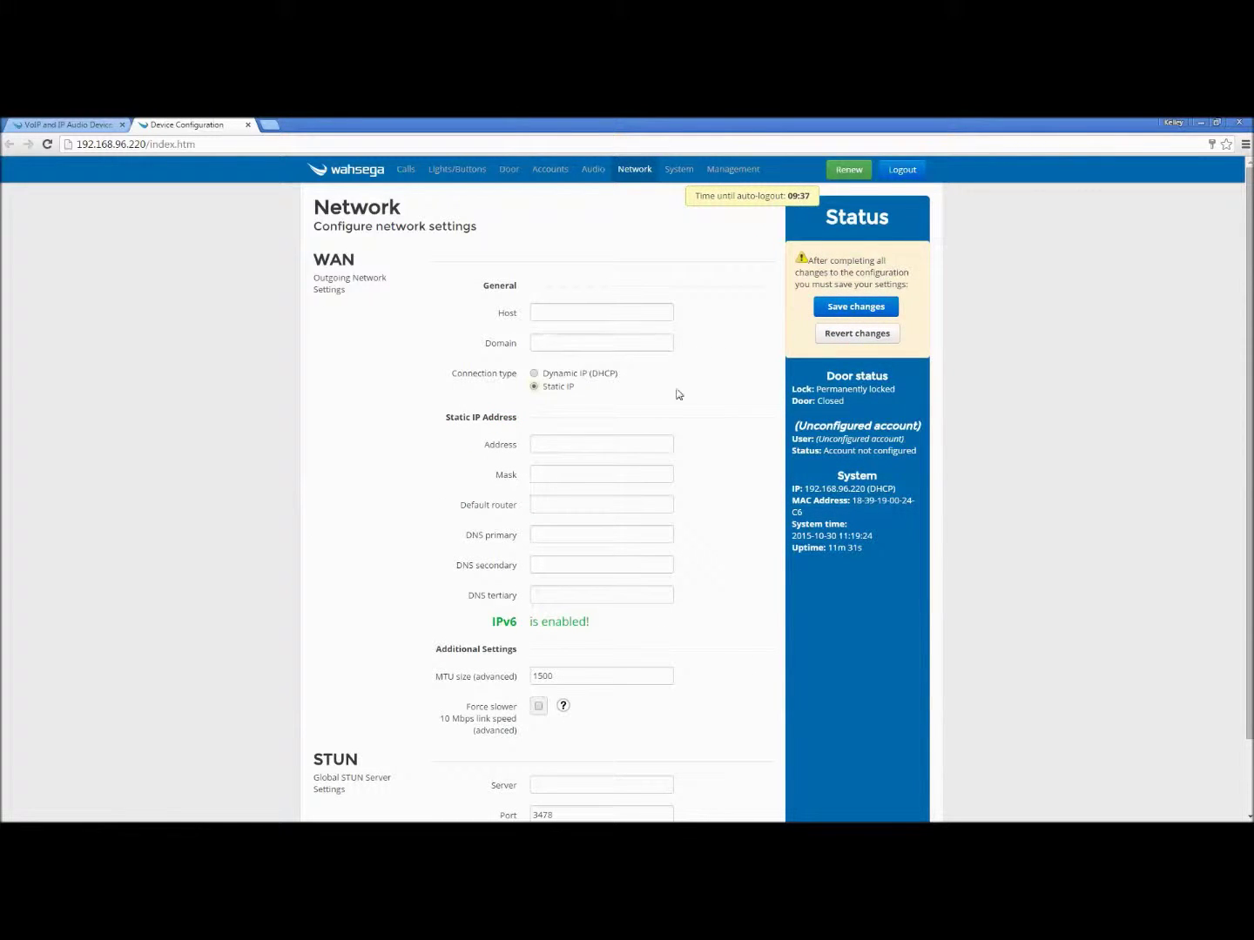
click(615, 438)
text(192.168.100.6)
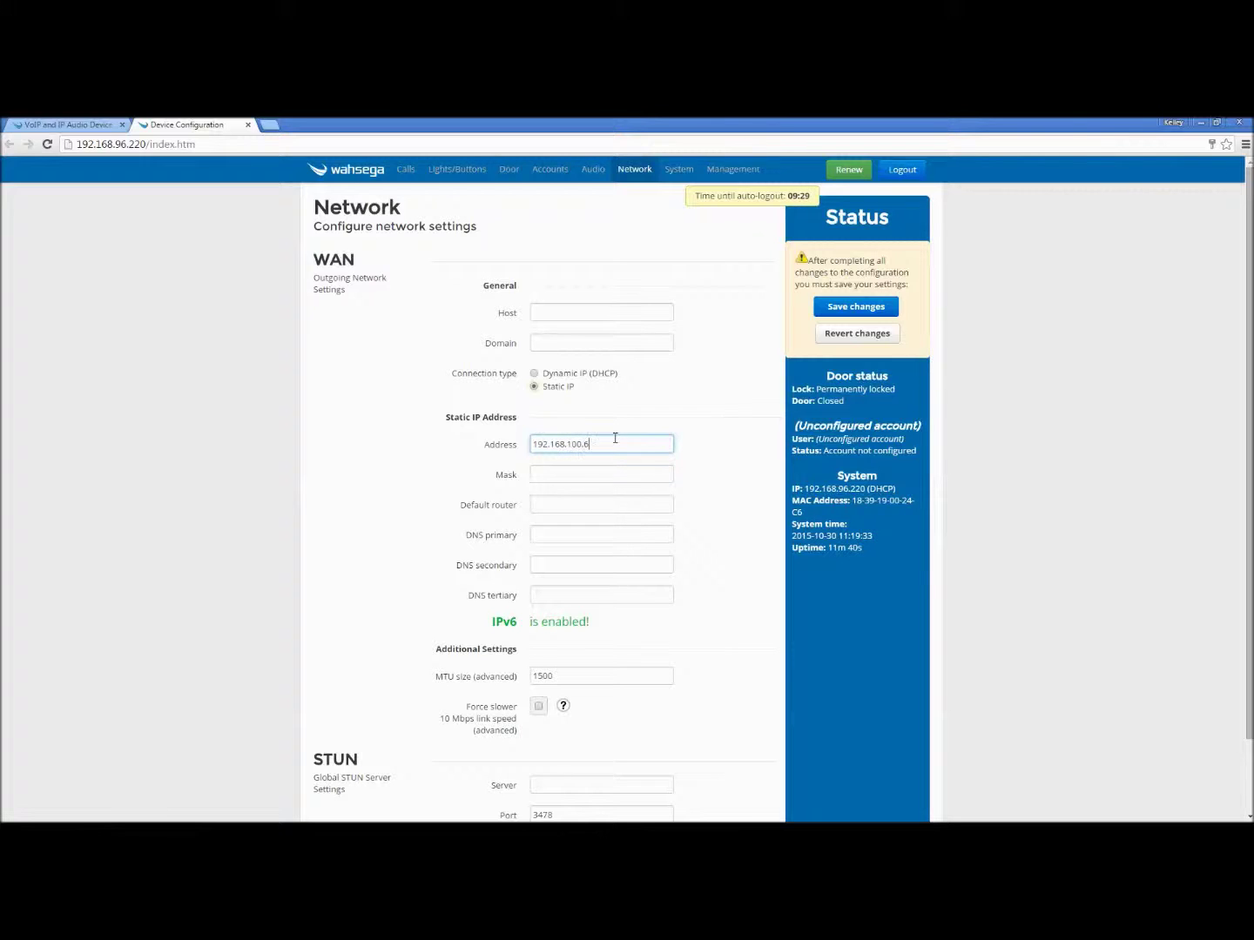
text(8)
click(612, 474)
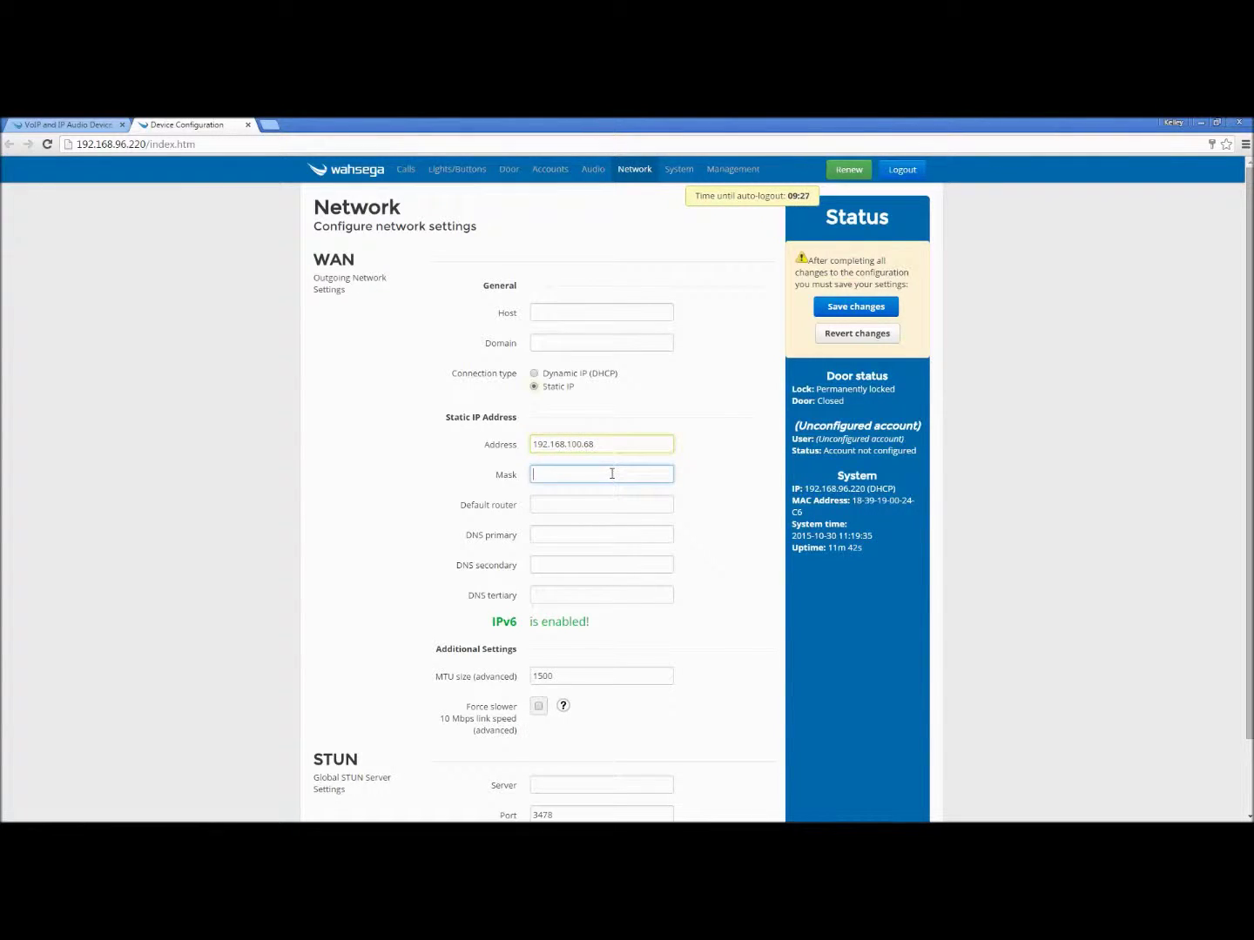
text(255.255.248.0)
click(612, 505)
text(1)
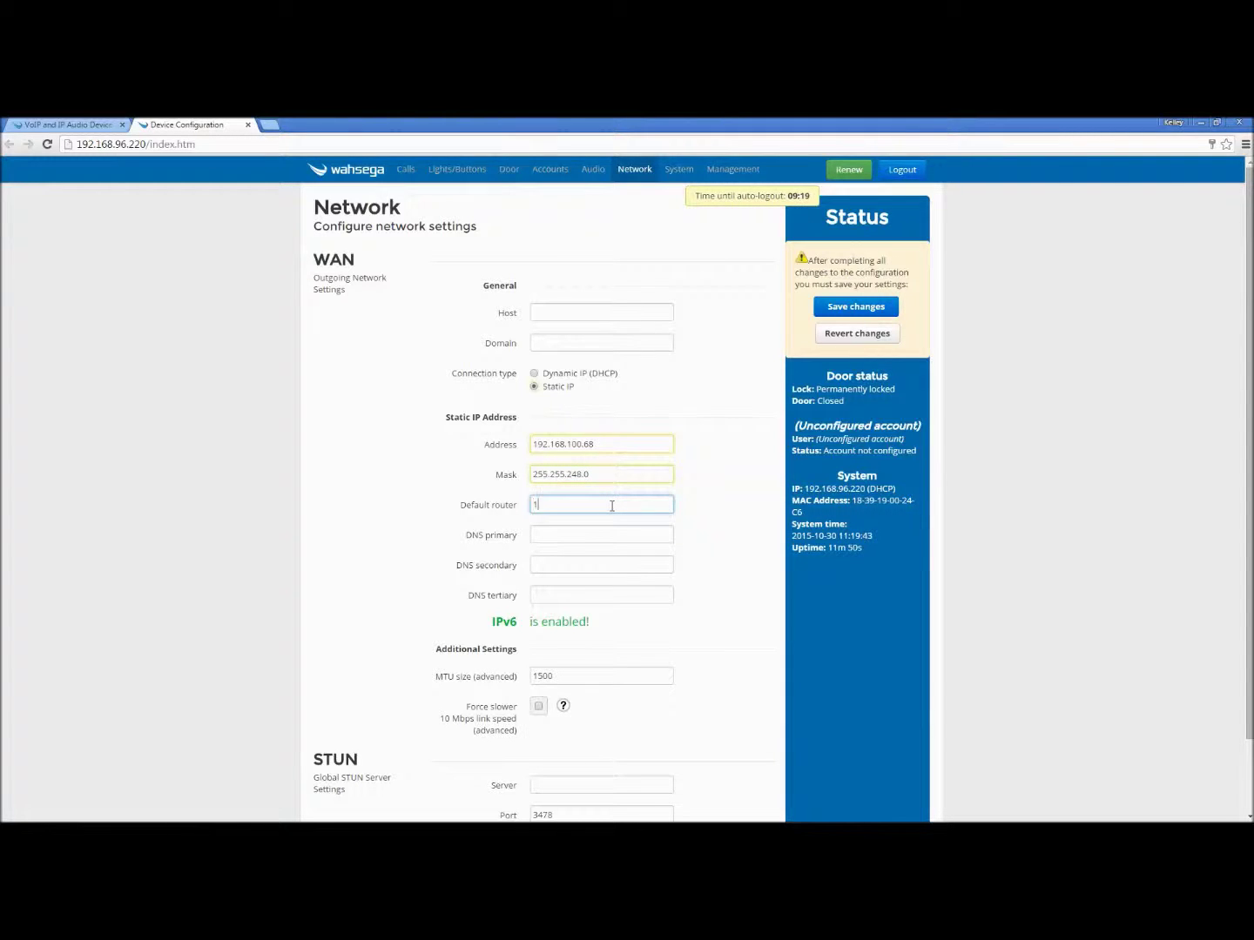
text(92.168.96.1)
click(609, 533)
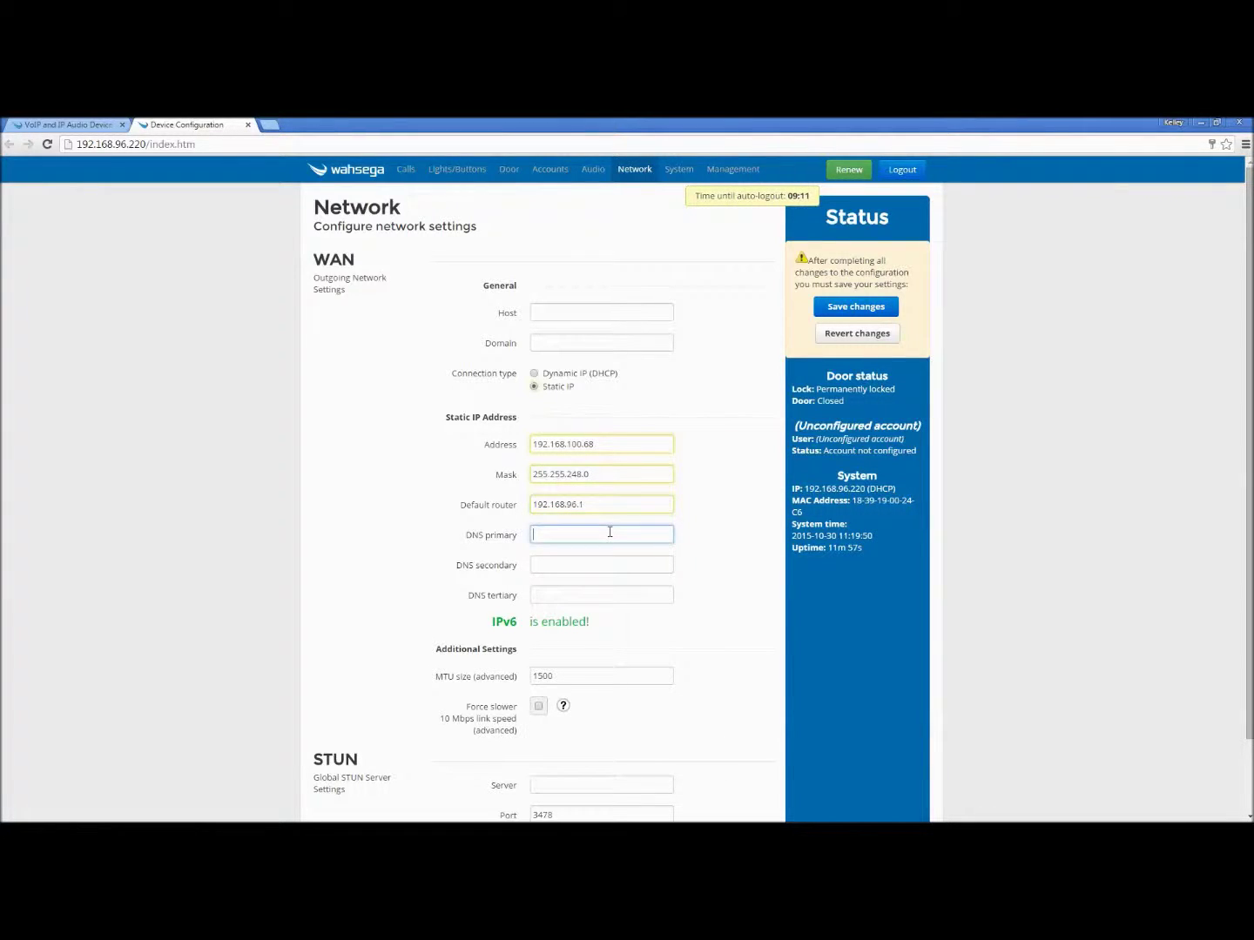
text(192.168.99.1)
Save the static settings, copy the address 192.168.100.68, and restart the intercom.
click(852, 310)
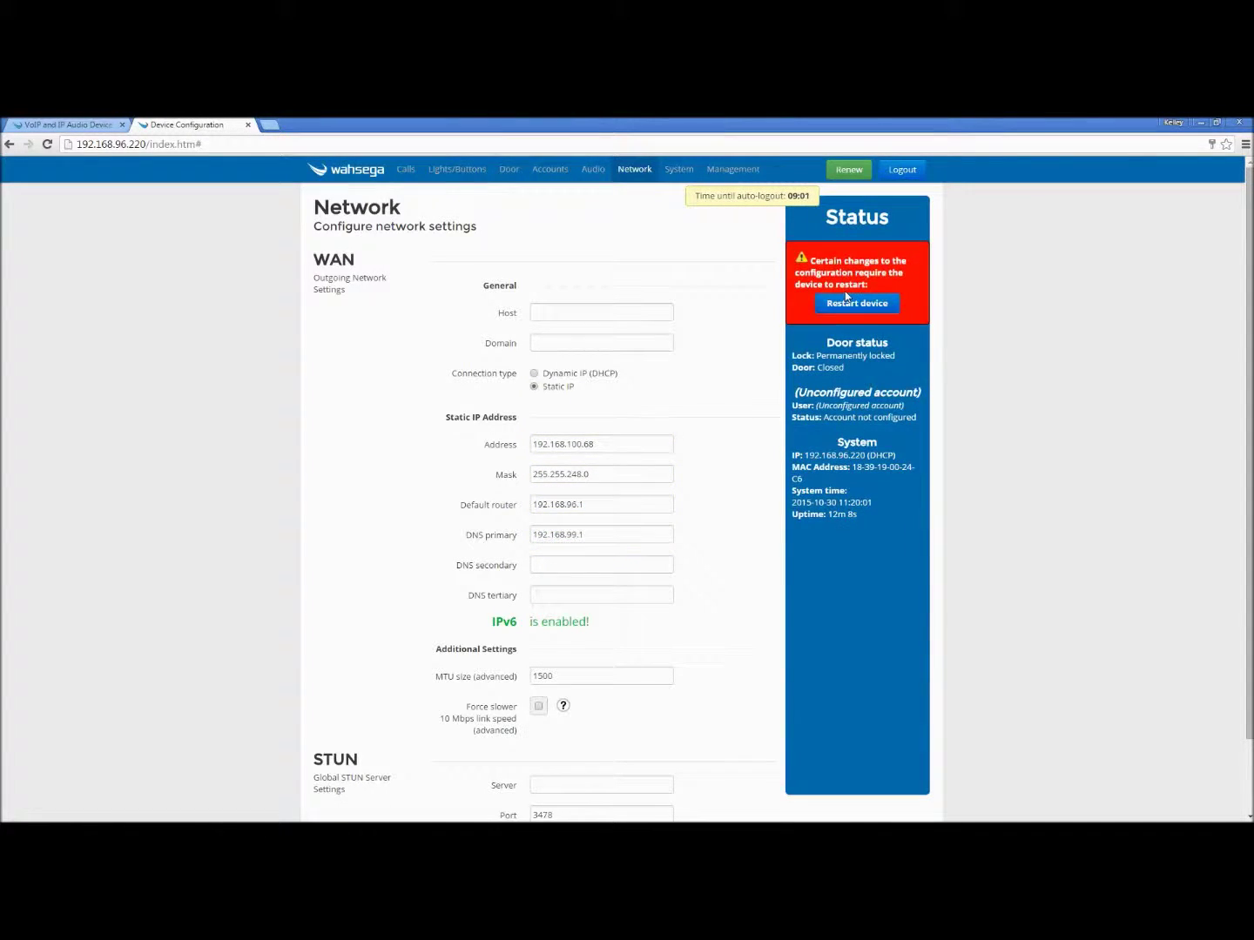
drag(605, 444, 530, 443)
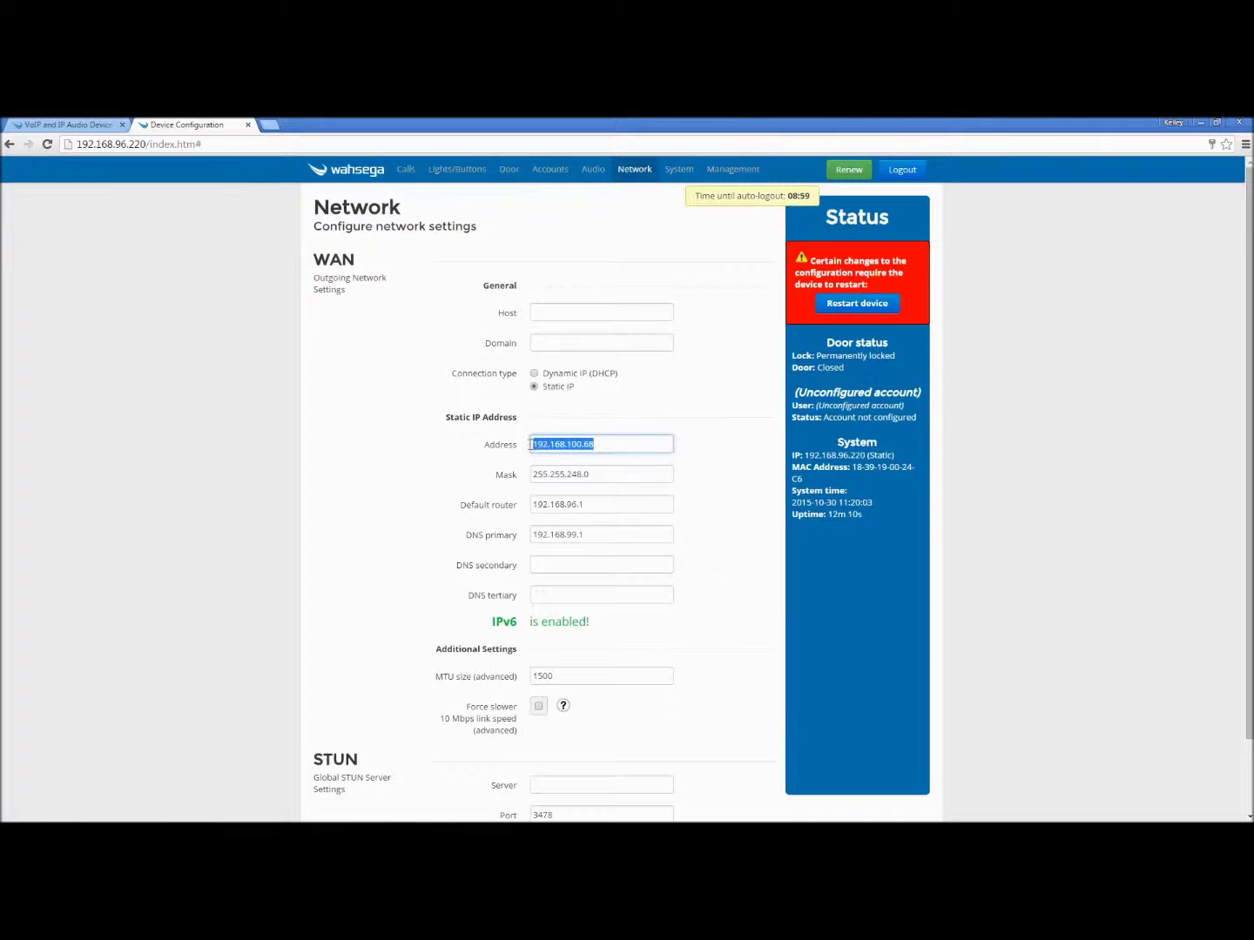
right_click(577, 446)
click(591, 509)
click(836, 305)
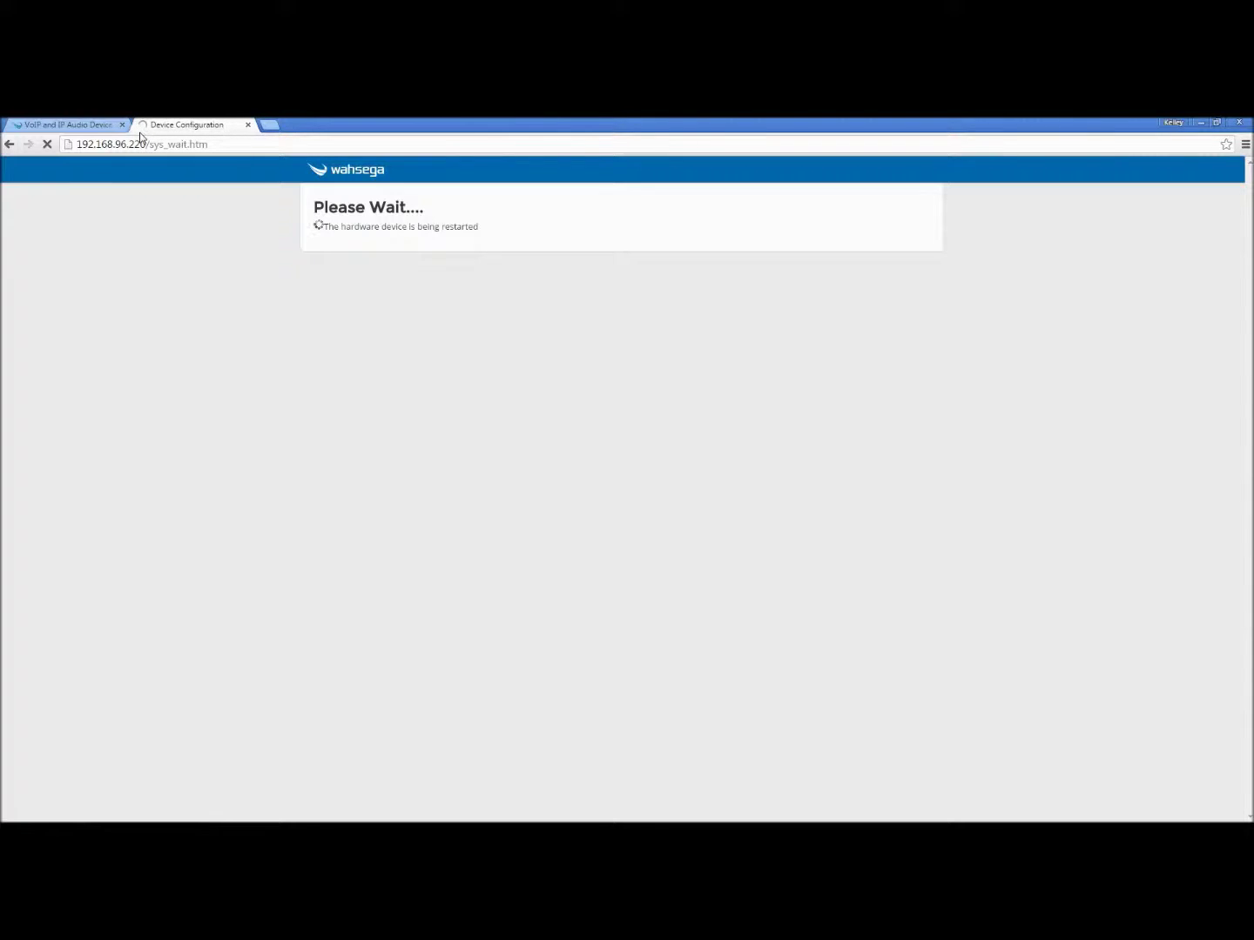
click(148, 145)
Browse to 192.168.100.68 and fill the login prompt with the administrator username and password.
right_click(148, 144)
text(admin)
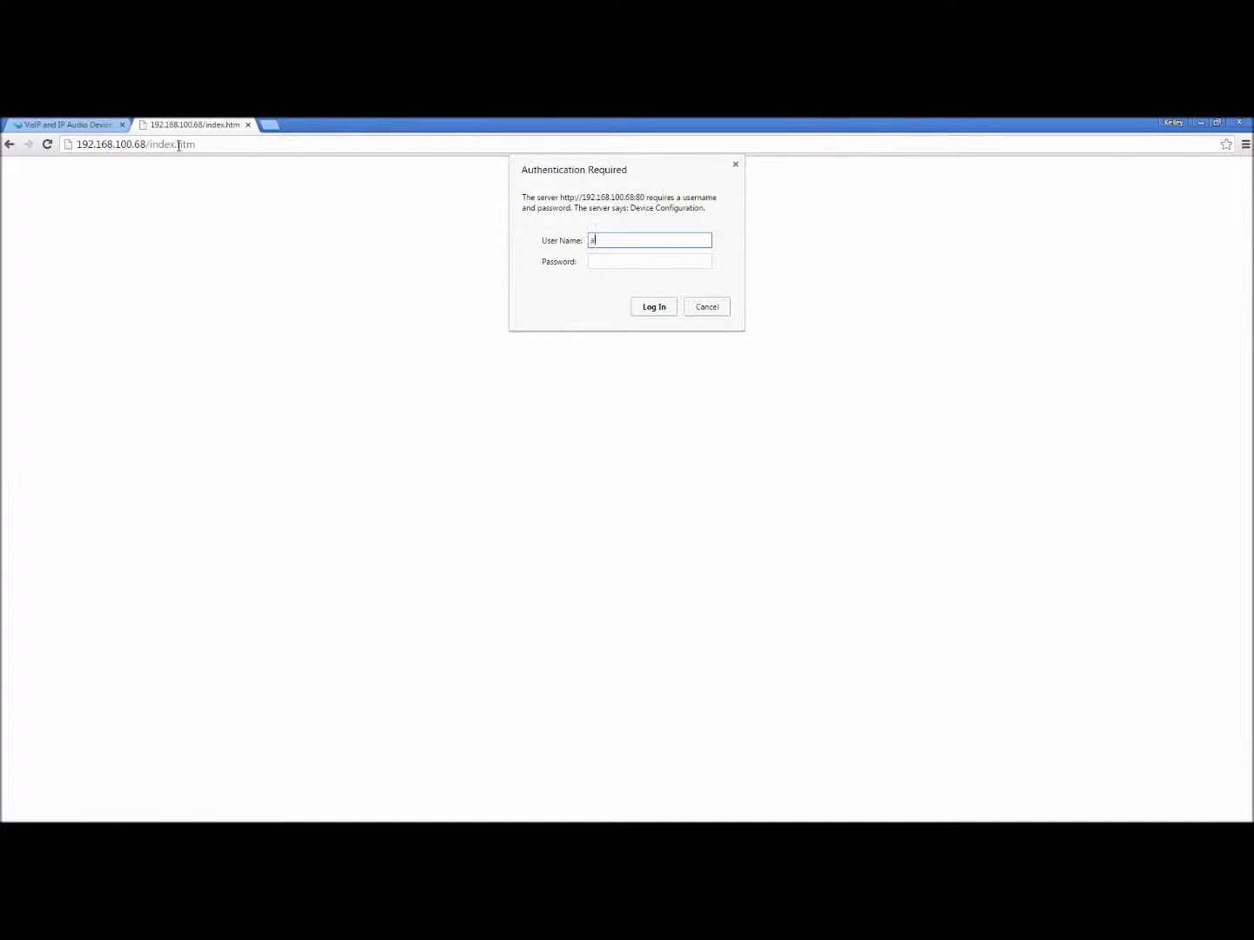
key(Tab)
text(admin)
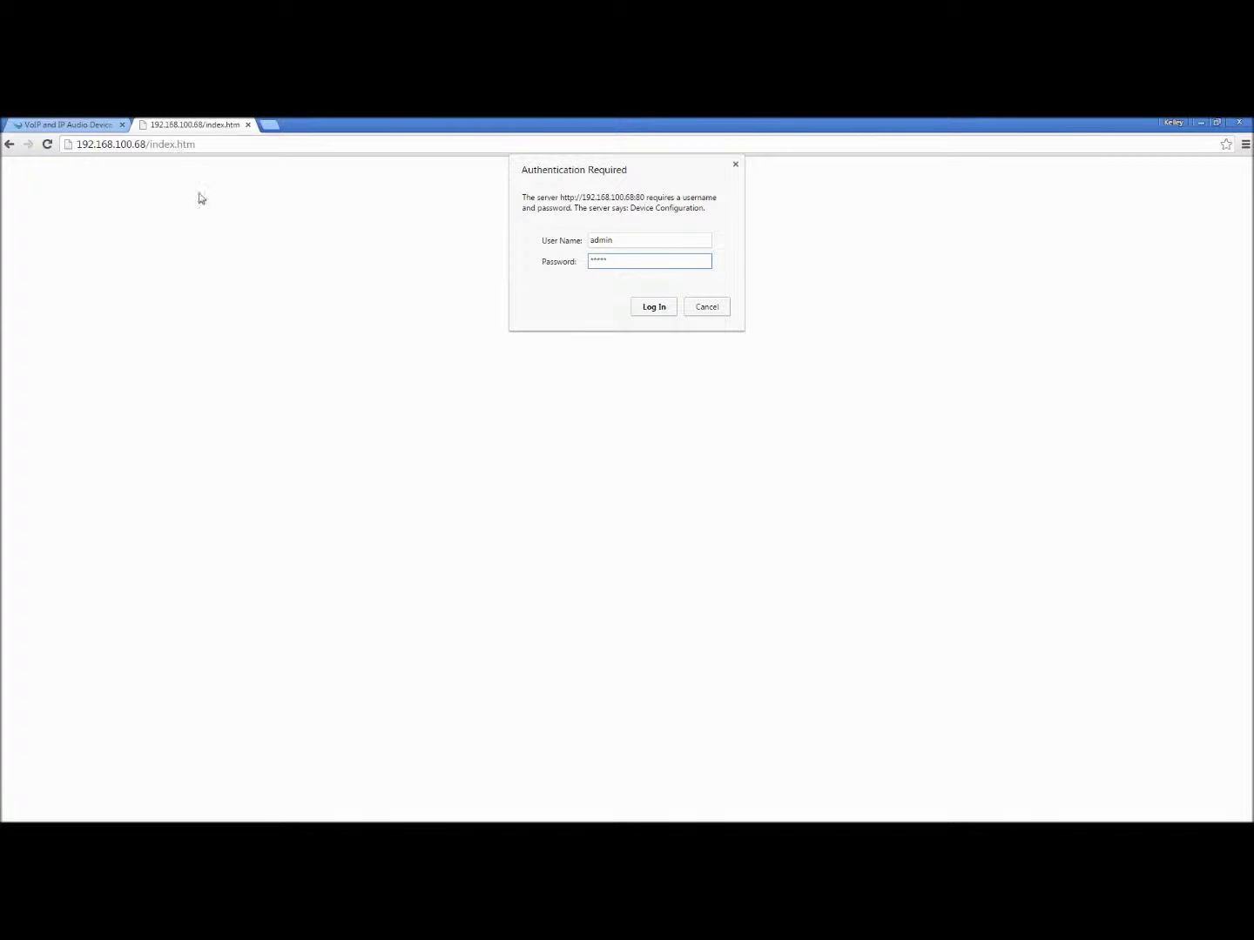
Log in at 192.168.100.68, decline saving the password, and verify the Network page shows Static IP.
click(653, 309)
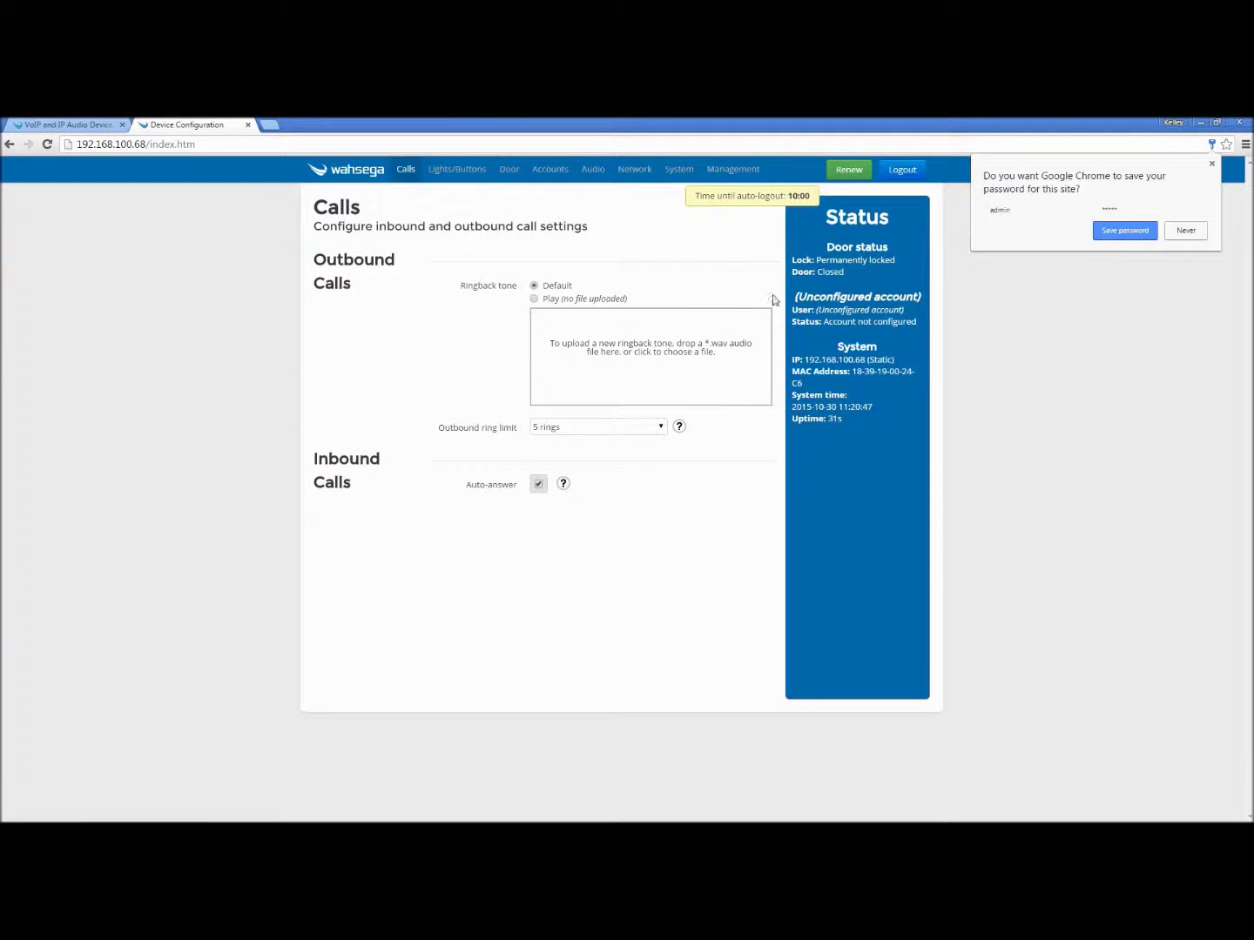
click(1187, 232)
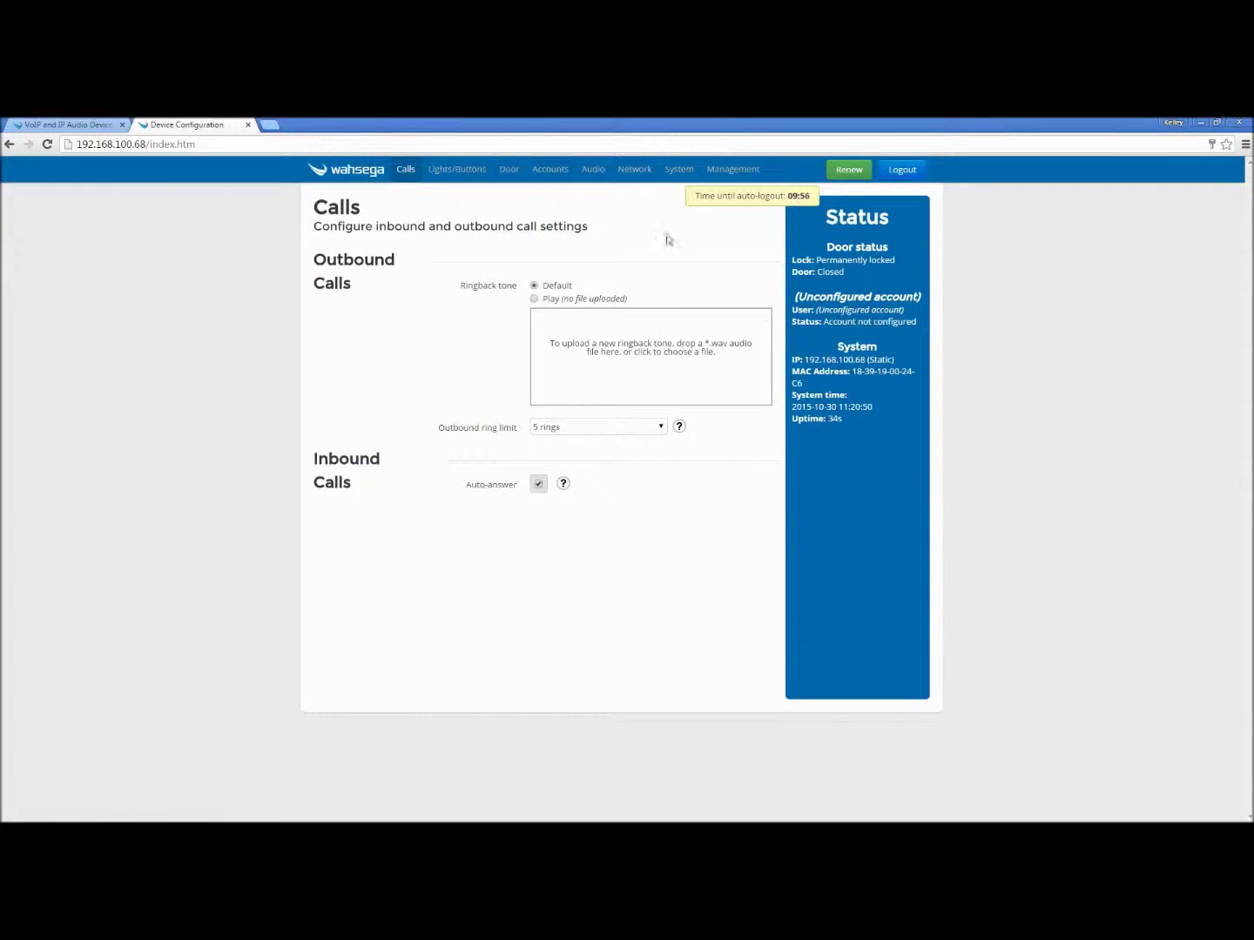
click(635, 171)
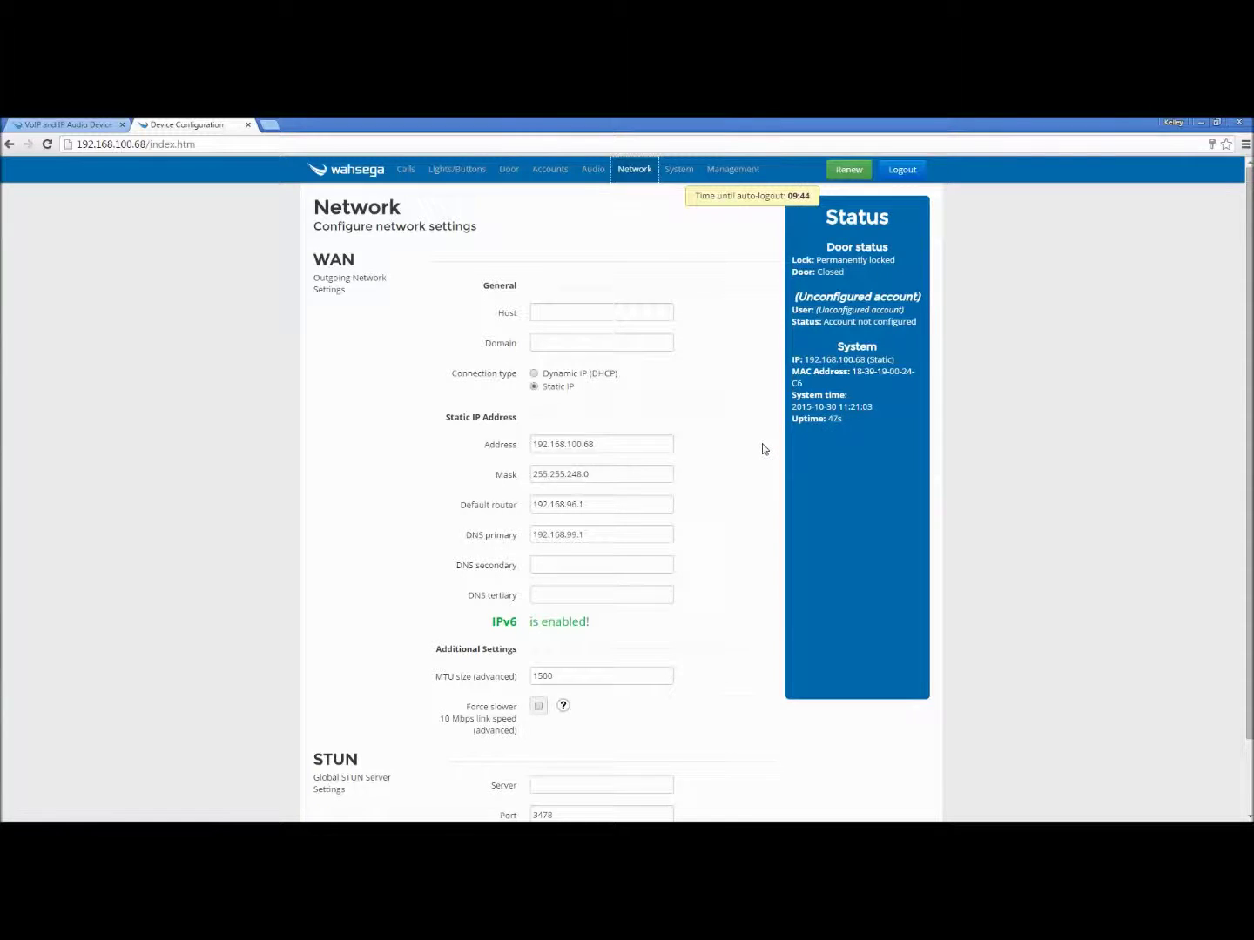
scroll(763, 449, down, 1)
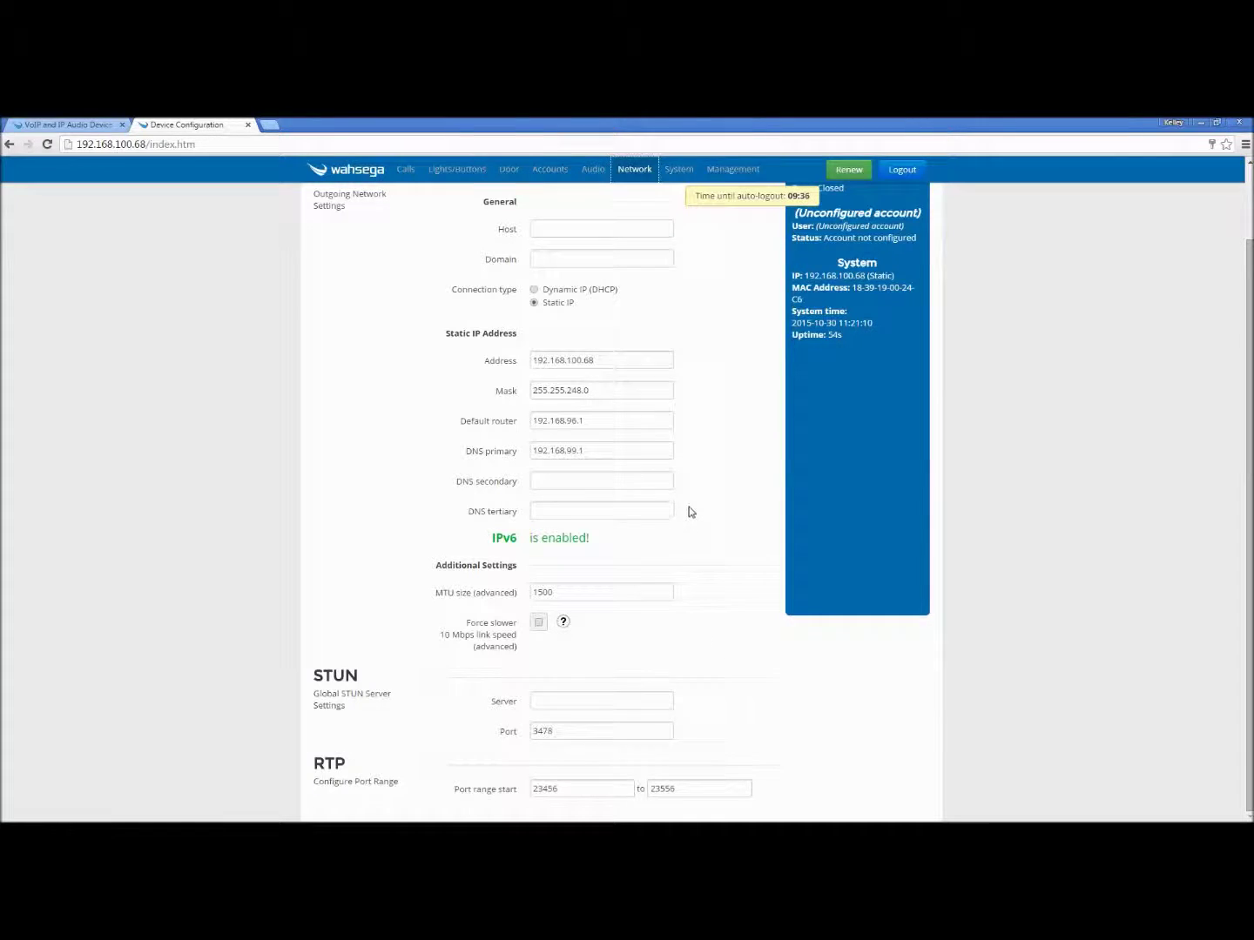
scroll(689, 512, up, 1)
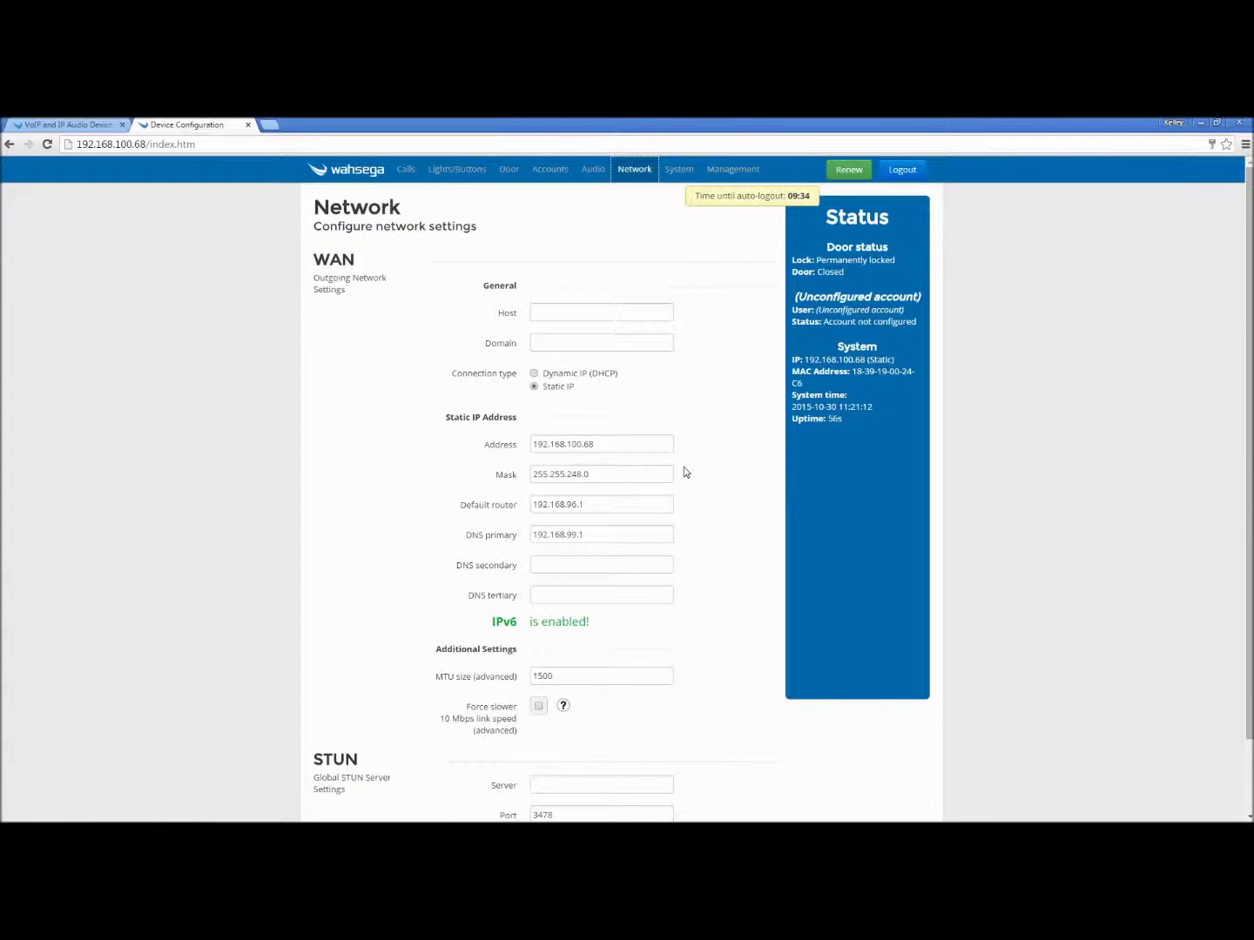